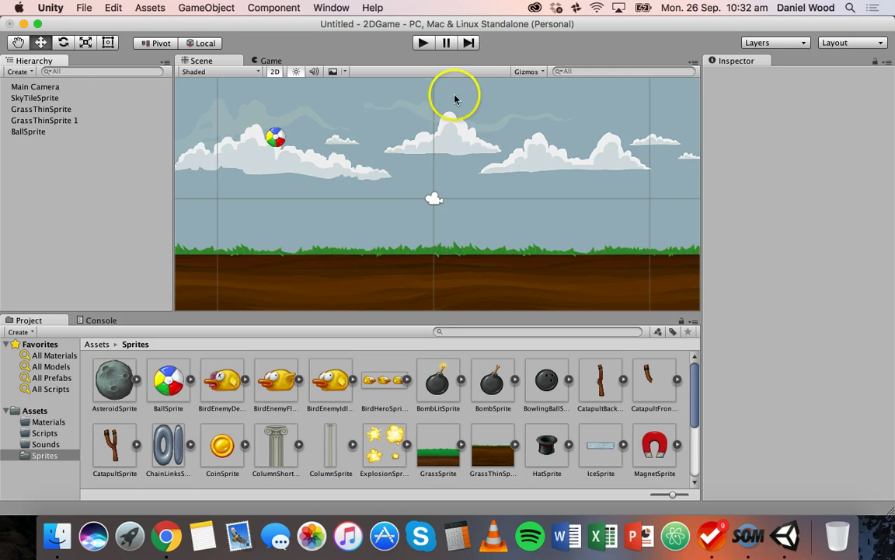
# Step: Inspect the two grass sprites and the ball sprite, and test-run the game to check how the ball behaves
pyautogui.click(373, 158)
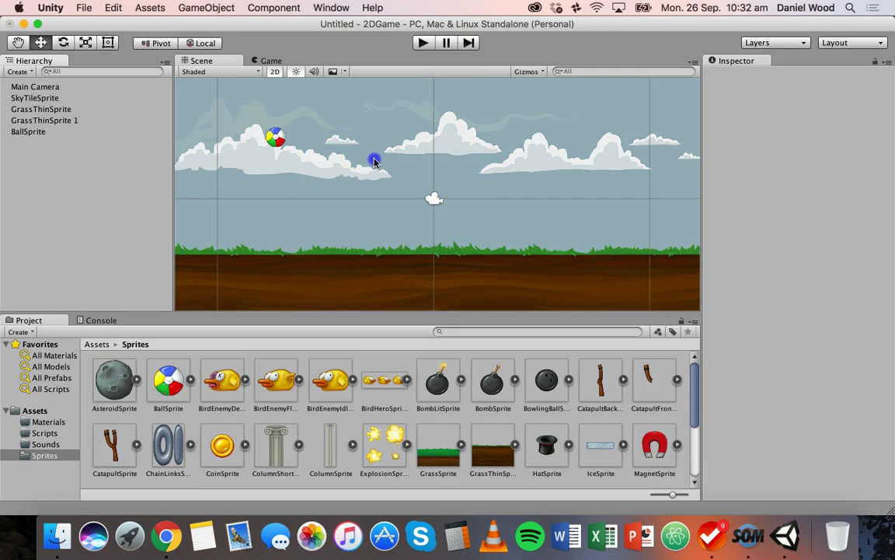
pyautogui.click(347, 270)
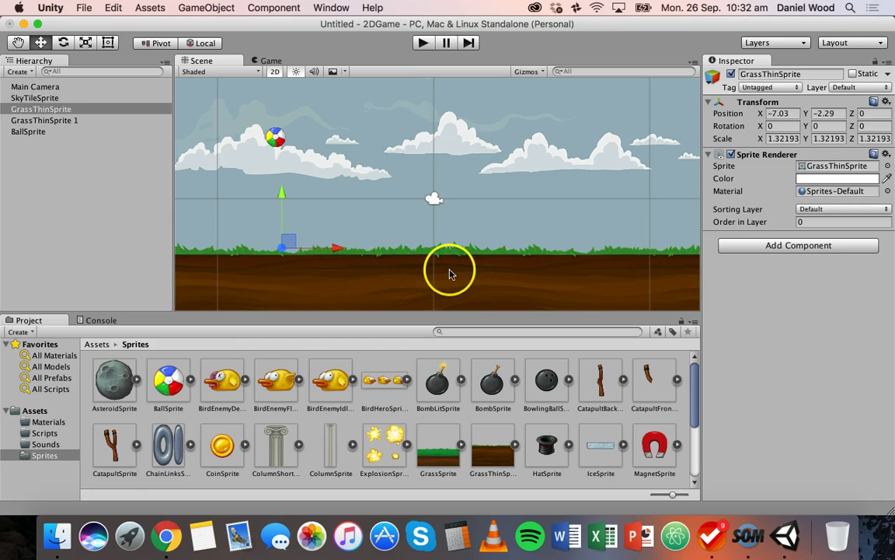
pyautogui.click(486, 274)
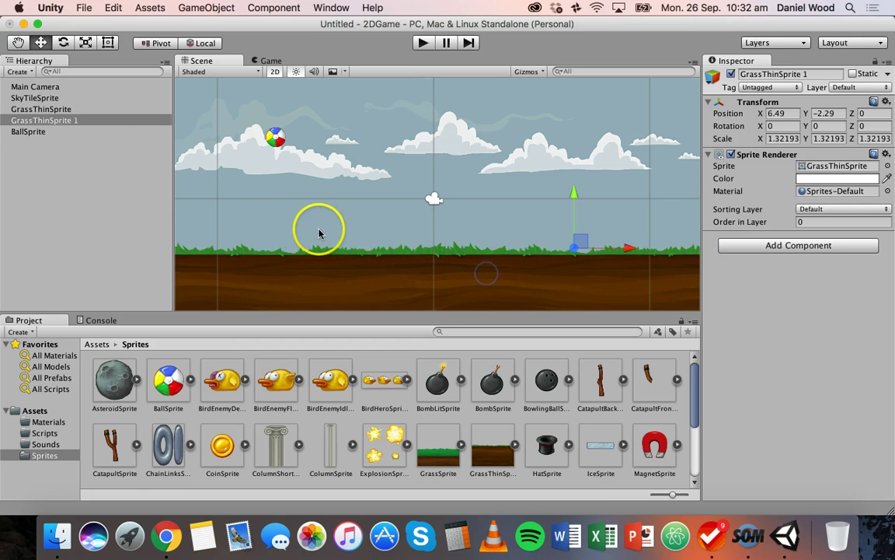
pyautogui.click(276, 142)
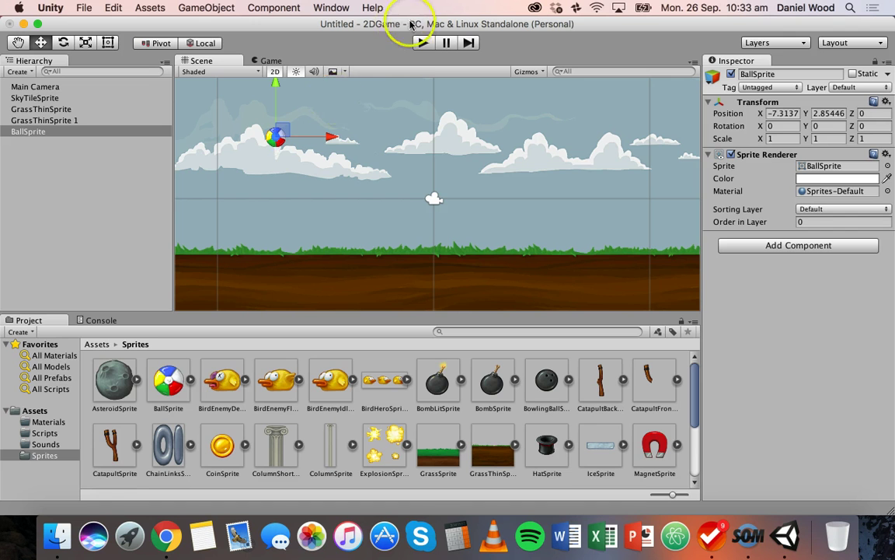
pyautogui.click(424, 43)
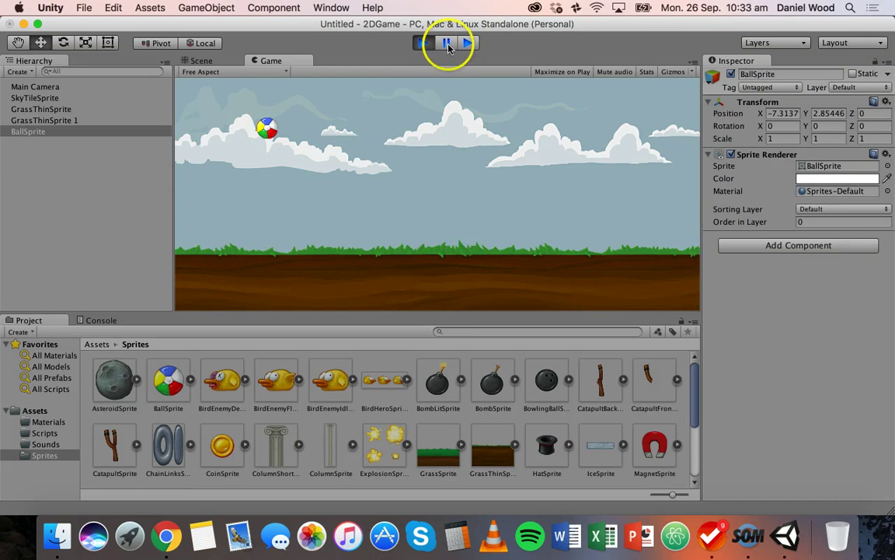
pyautogui.click(424, 44)
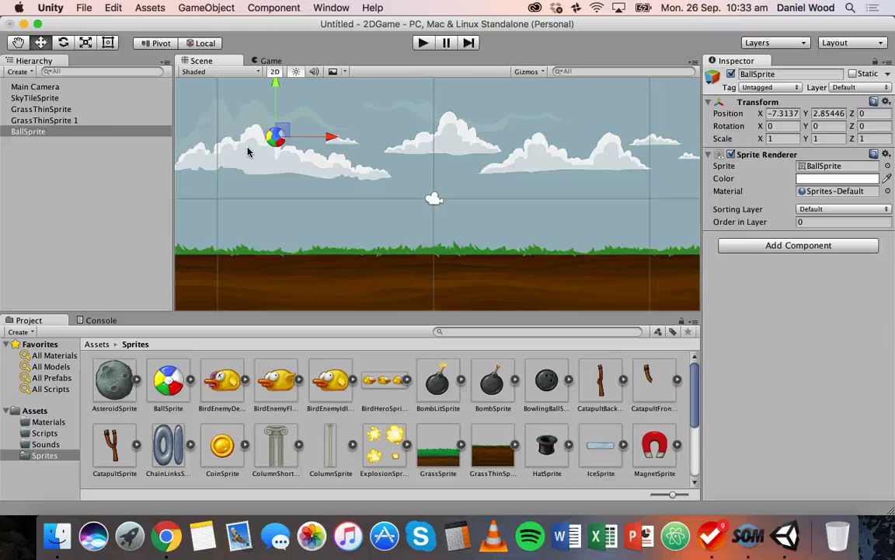
# Step: Add a Rigidbody 2D component to BallSprite
pyautogui.click(276, 139)
pyautogui.click(273, 137)
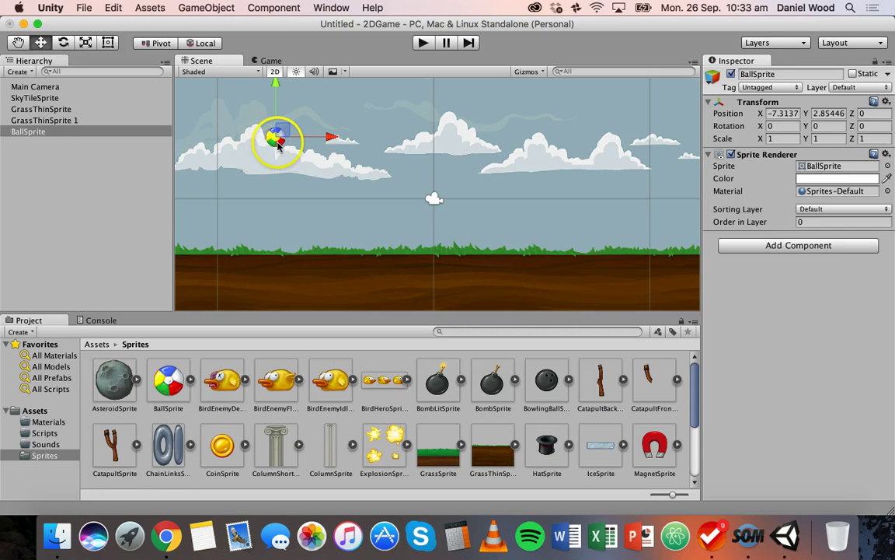
pyautogui.click(29, 131)
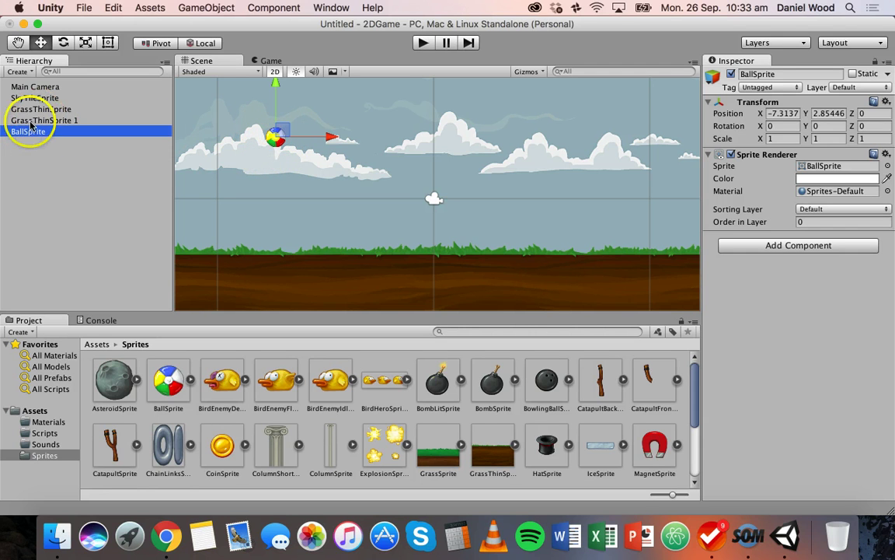
pyautogui.click(777, 247)
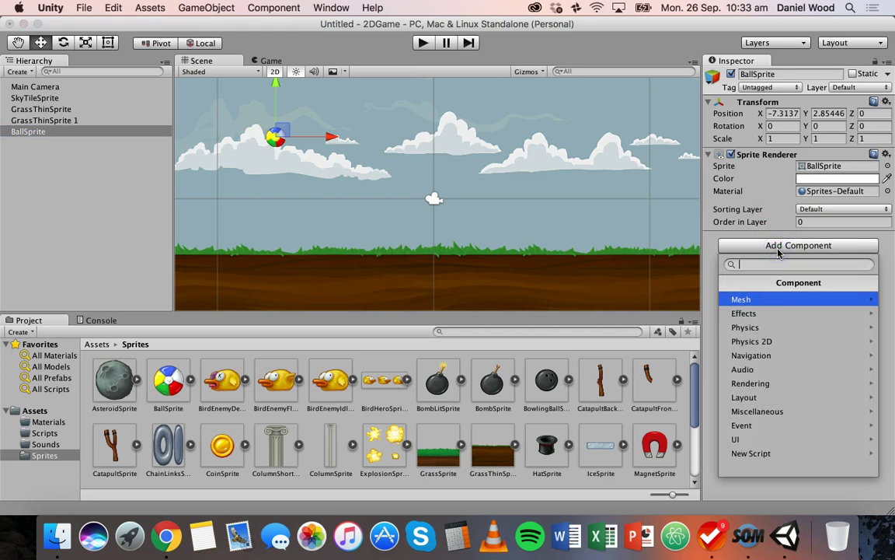
pyautogui.click(752, 343)
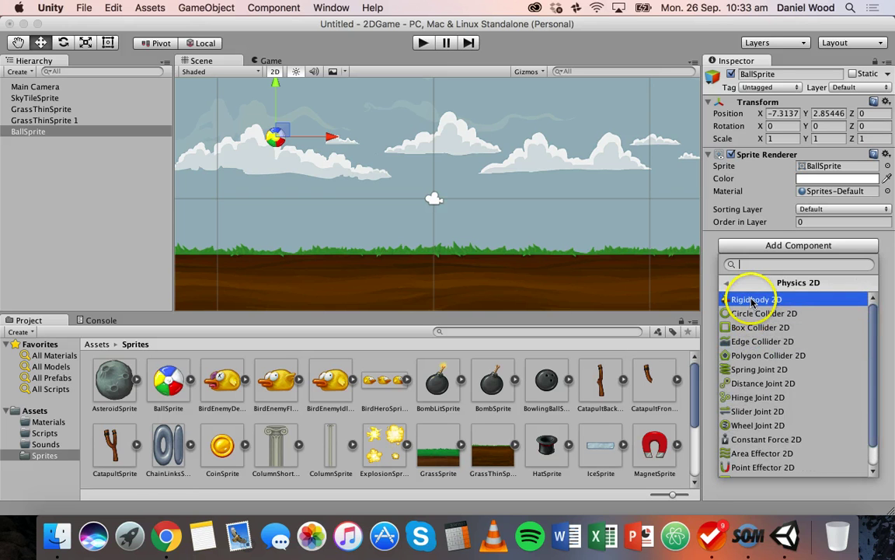
pyautogui.click(753, 302)
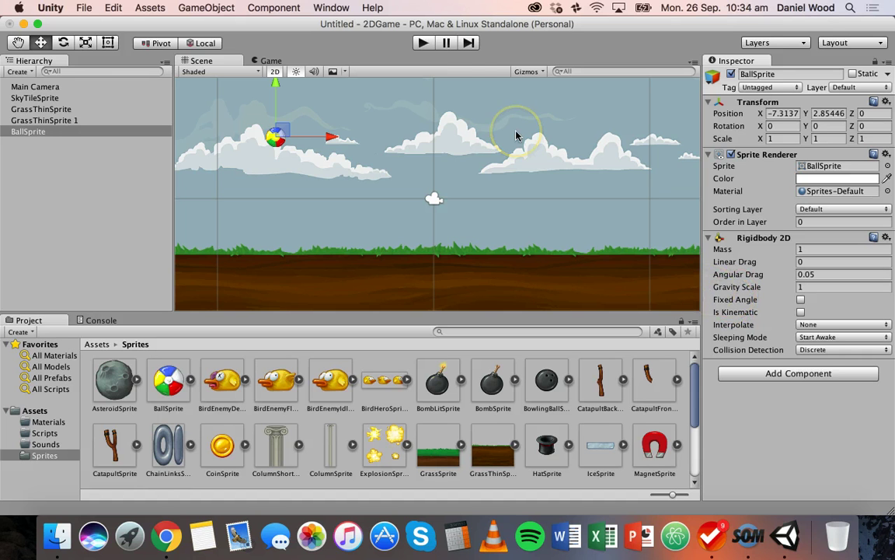
# Step: Run the game several times to watch how the ball reacts to gravity and the ground, stopping play after each run
pyautogui.click(423, 44)
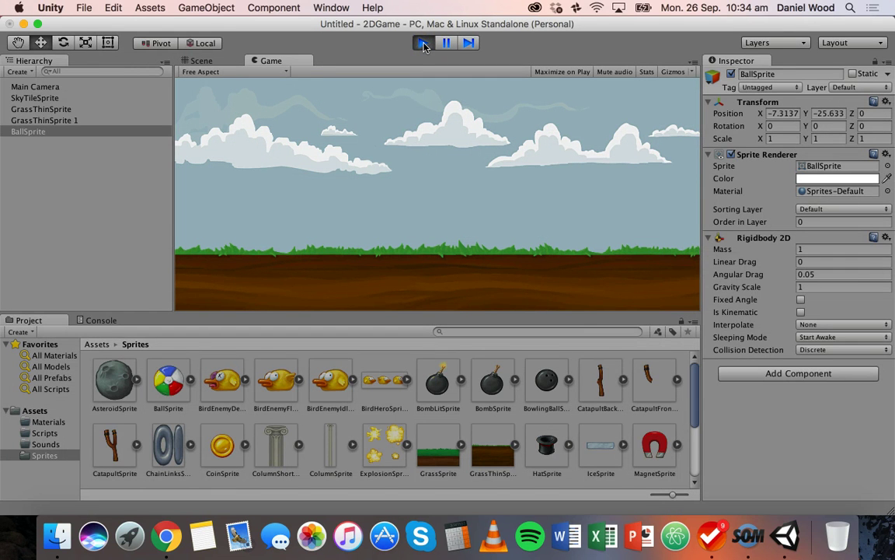
pyautogui.click(424, 45)
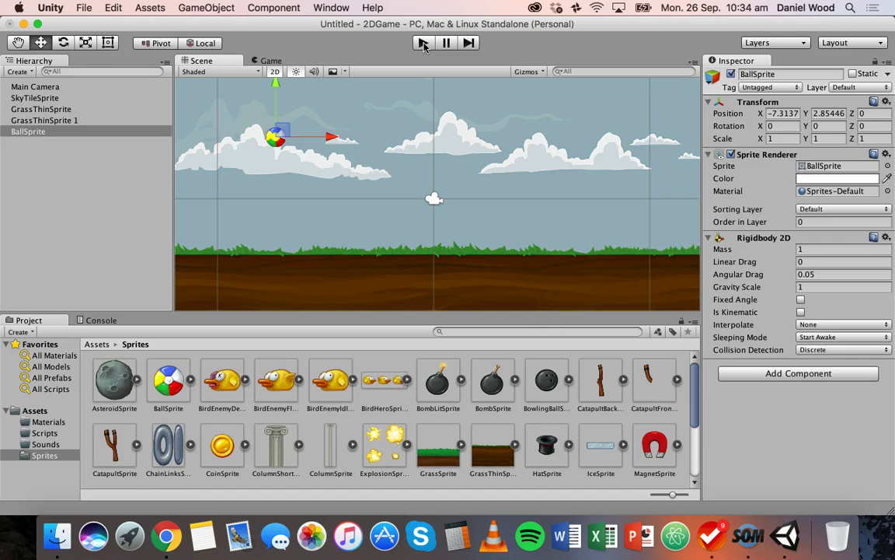
pyautogui.click(424, 45)
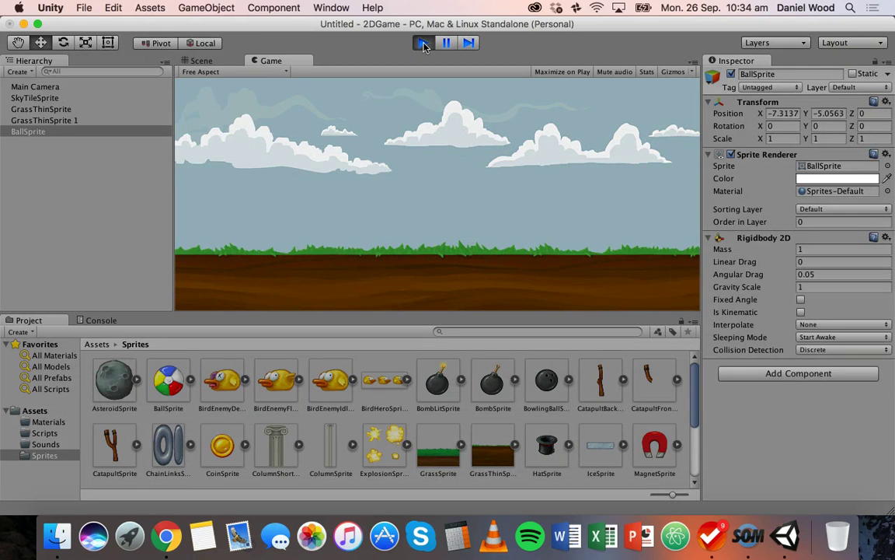
pyautogui.click(423, 45)
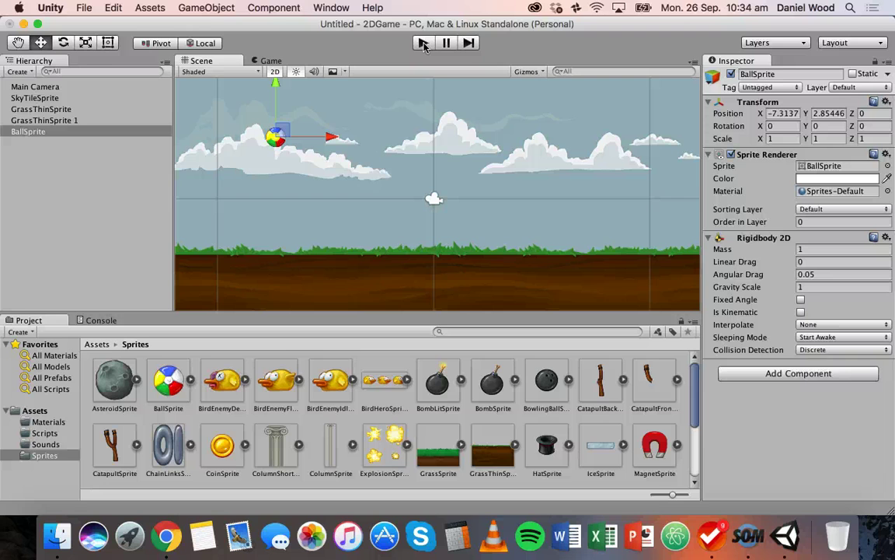
pyautogui.click(424, 45)
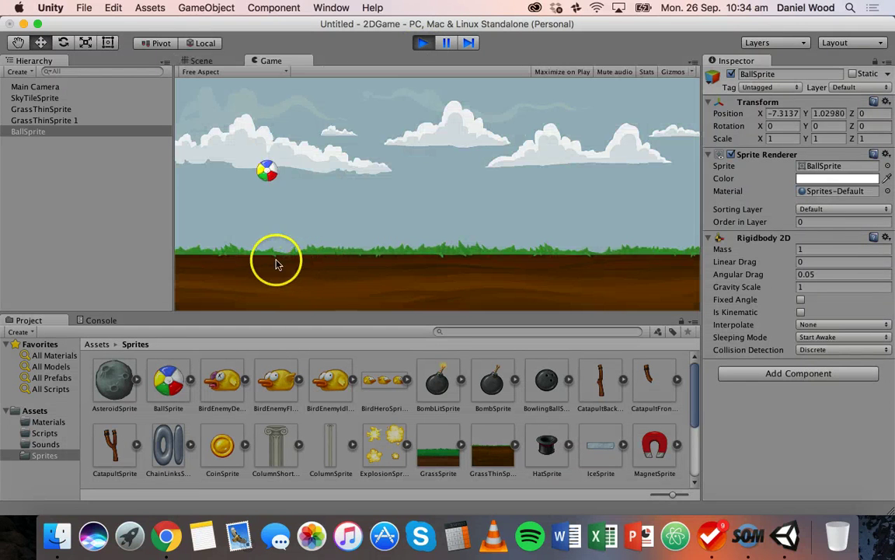
pyautogui.click(421, 43)
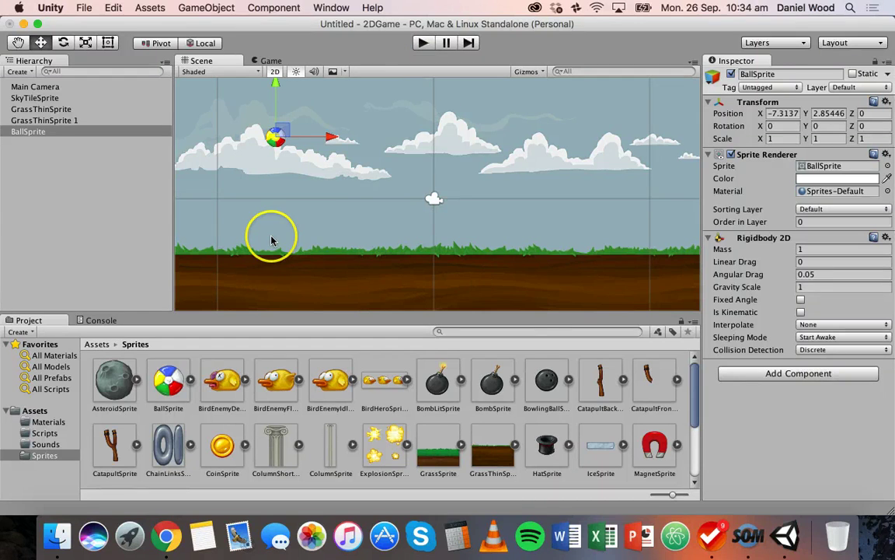
# Step: Add an Edge Collider 2D component to GrassThinSprite, the ground piece beneath the ball
pyautogui.click(272, 263)
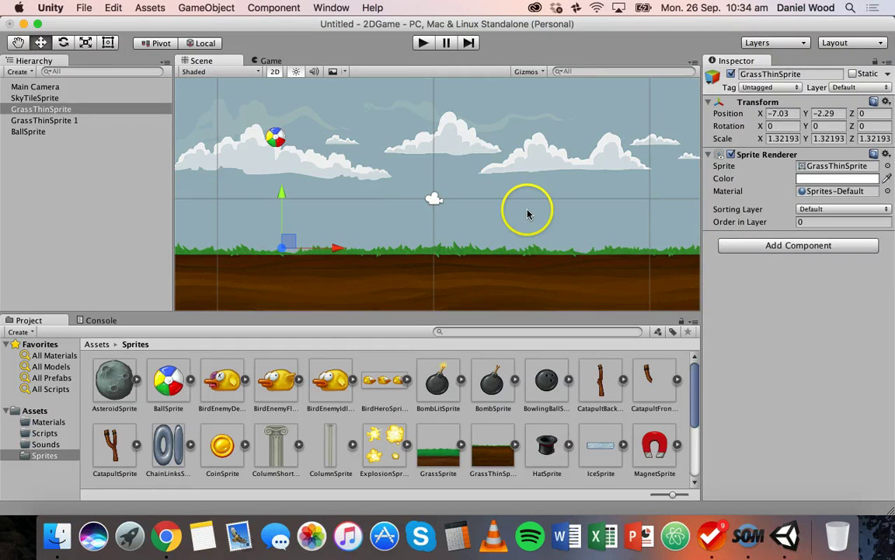
pyautogui.click(756, 244)
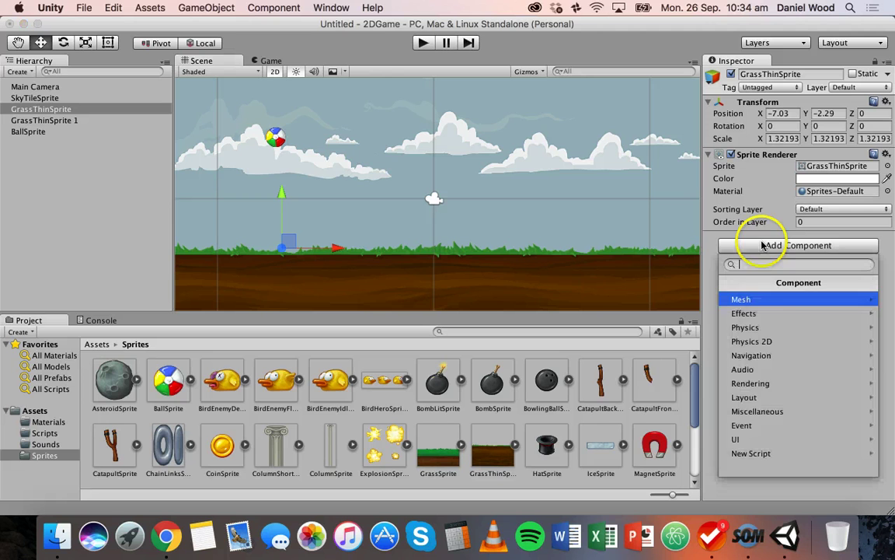
pyautogui.click(773, 342)
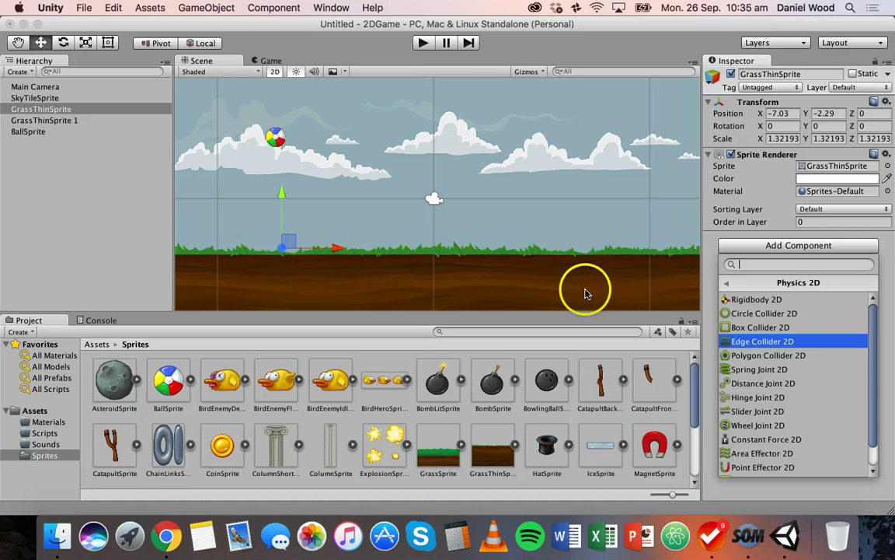
pyautogui.click(750, 345)
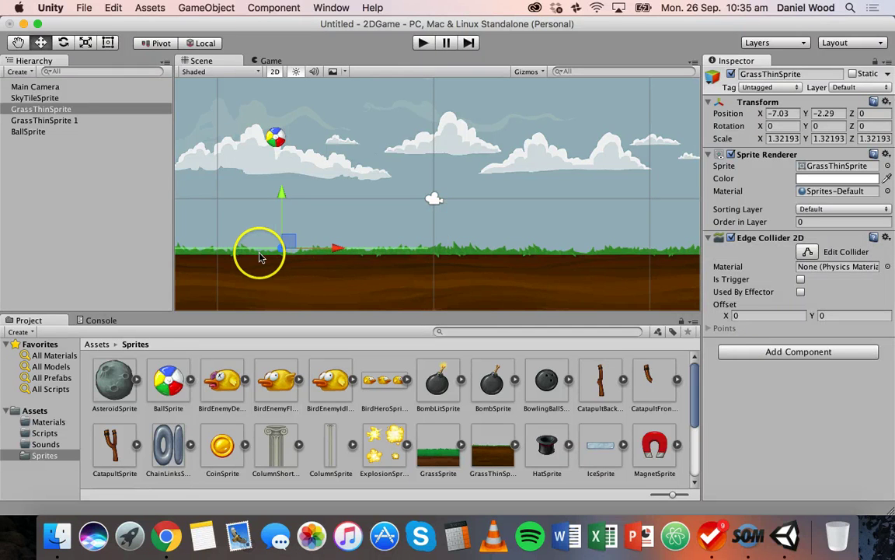
# Step: Tilt GrassThinSprite into a downhill slope, rotated about -9.9 degrees on Z and placed at about X -6.2, Y -1.26
pyautogui.scroll(1, 260, 258)
pyautogui.click(17, 42)
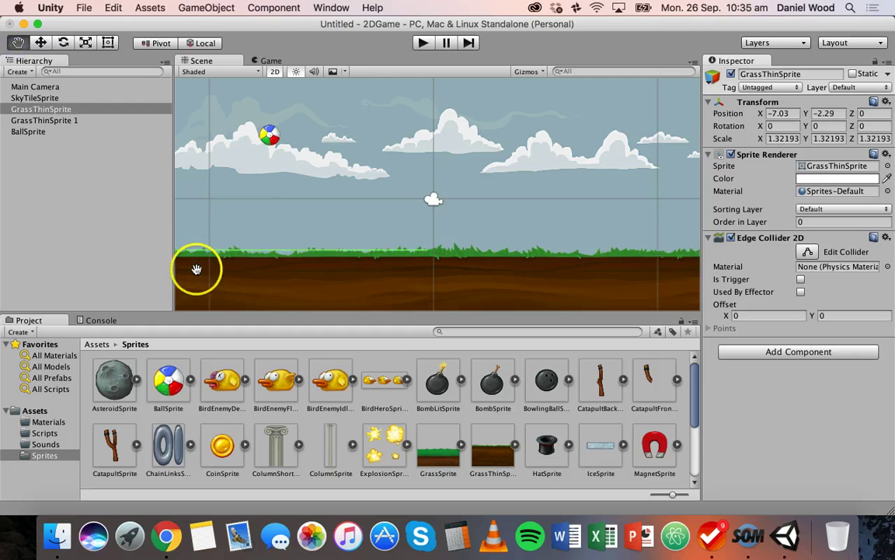
pyautogui.moveTo(196, 269); pyautogui.dragTo(286, 252)
pyautogui.scroll(1, 346, 256)
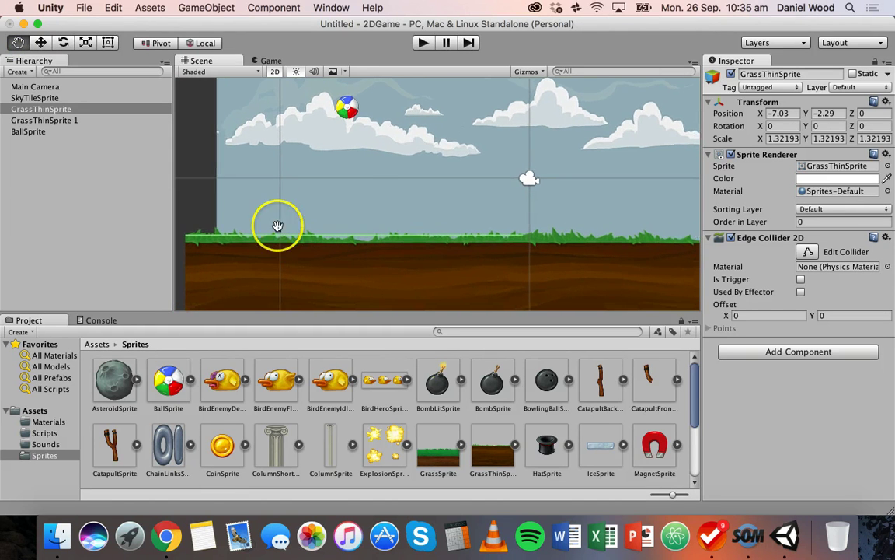
pyautogui.click(41, 42)
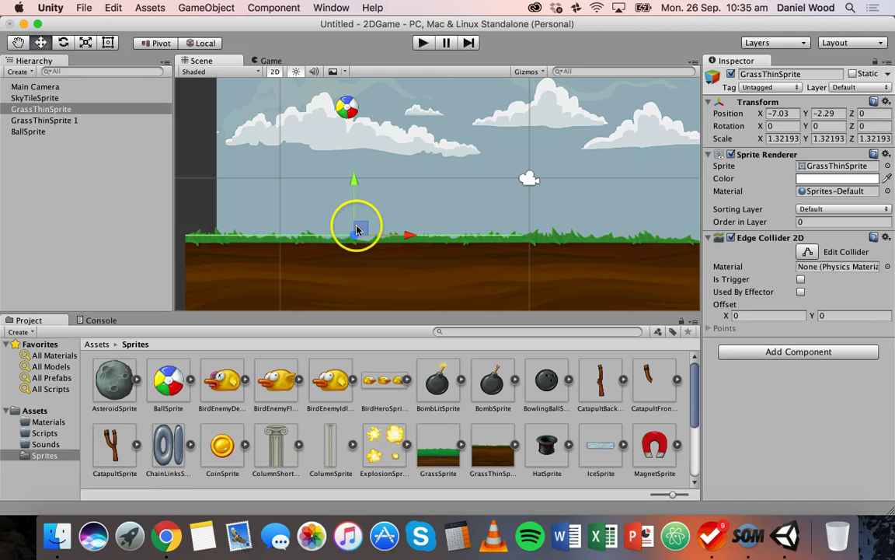
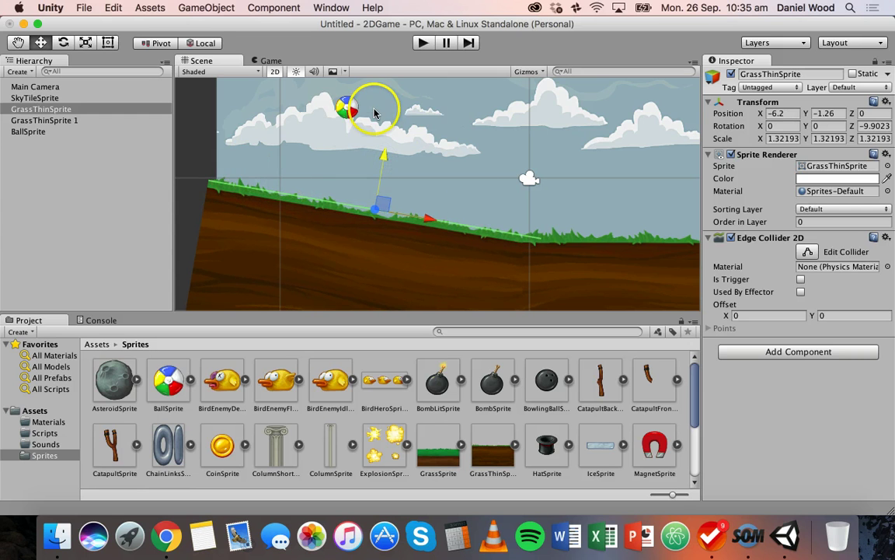
# Step: Move BallSprite above the upper part of the slope, to about X -9.97, Y 3.89
pyautogui.click(346, 107)
pyautogui.moveTo(406, 111); pyautogui.dragTo(347, 109)
pyautogui.scroll(-2, 349, 112)
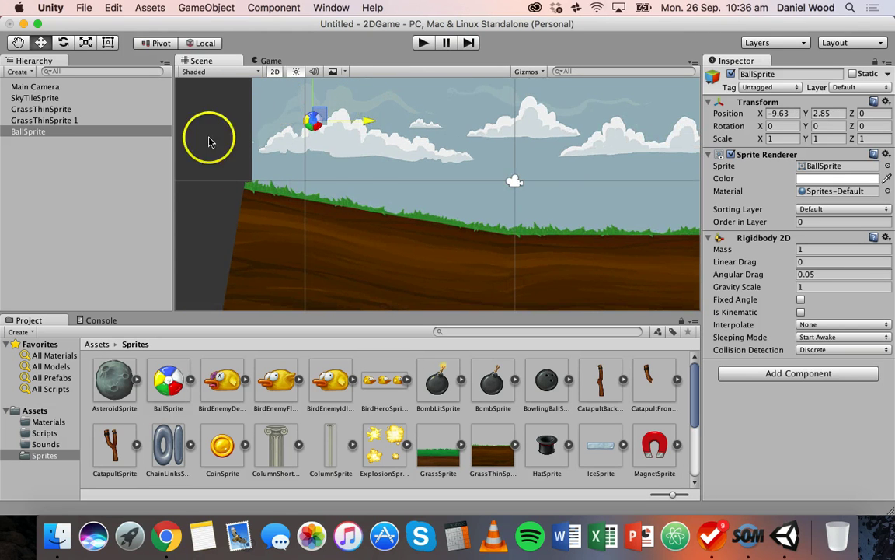
pyautogui.moveTo(417, 211); pyautogui.dragTo(343, 251, button='middle')
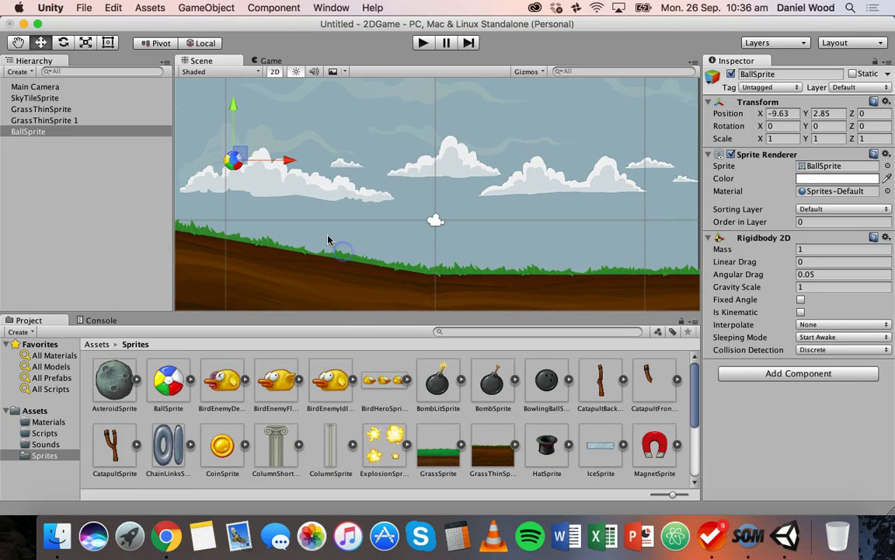
pyautogui.moveTo(232, 105); pyautogui.dragTo(233, 87)
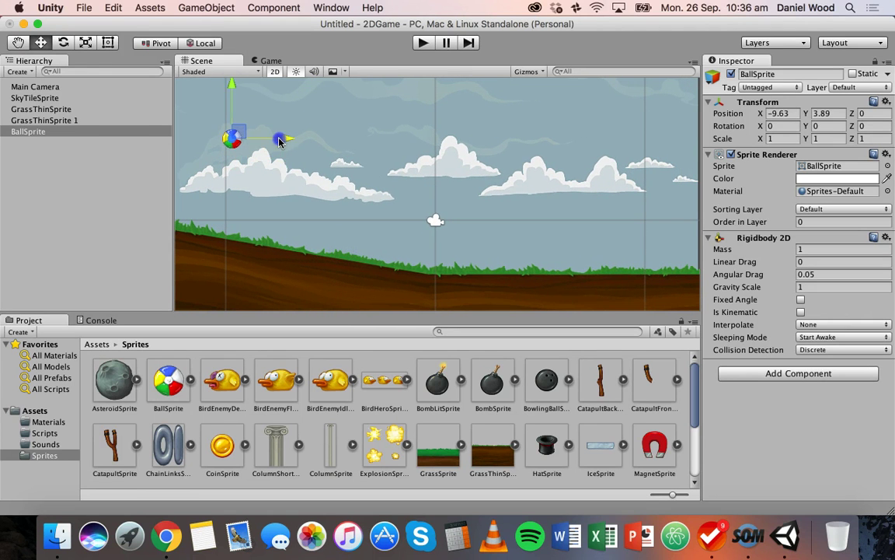
pyautogui.moveTo(281, 138); pyautogui.dragTo(275, 138)
pyautogui.click(39, 44)
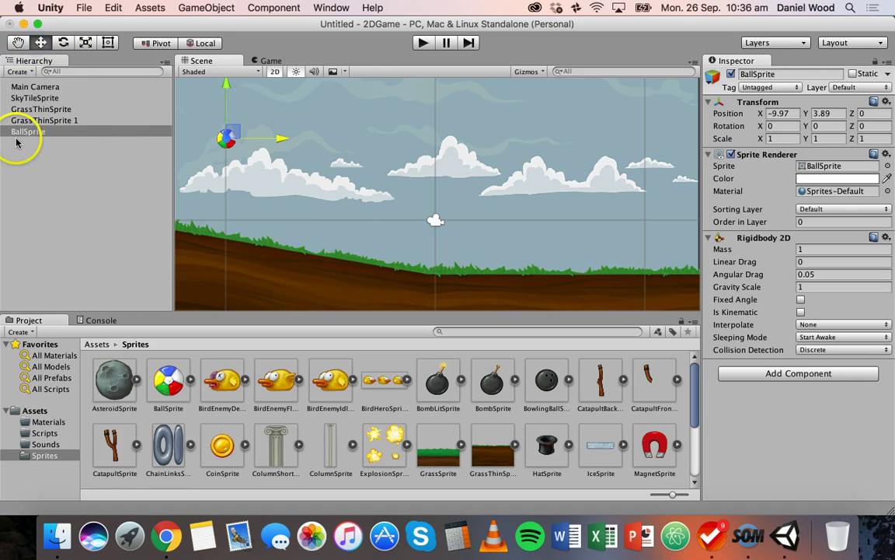
# Step: Edit the sloped grass's edge collider so its ends meet the slope's upper corner and the seam with the flat grass
pyautogui.click(234, 240)
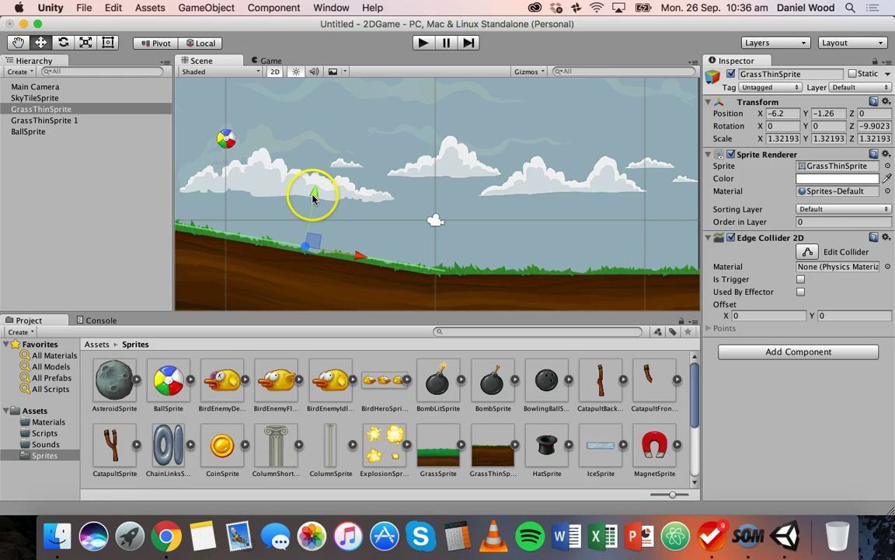
pyautogui.click(806, 253)
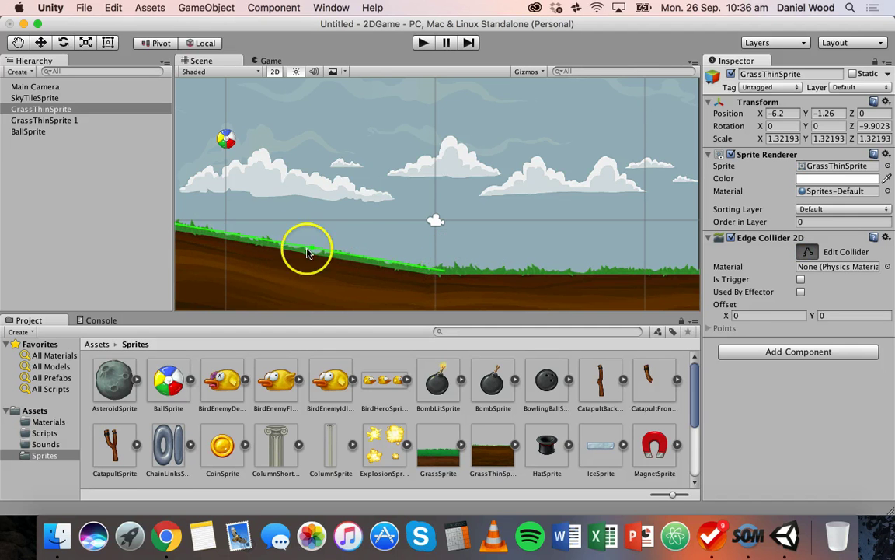
pyautogui.moveTo(307, 251); pyautogui.dragTo(444, 272)
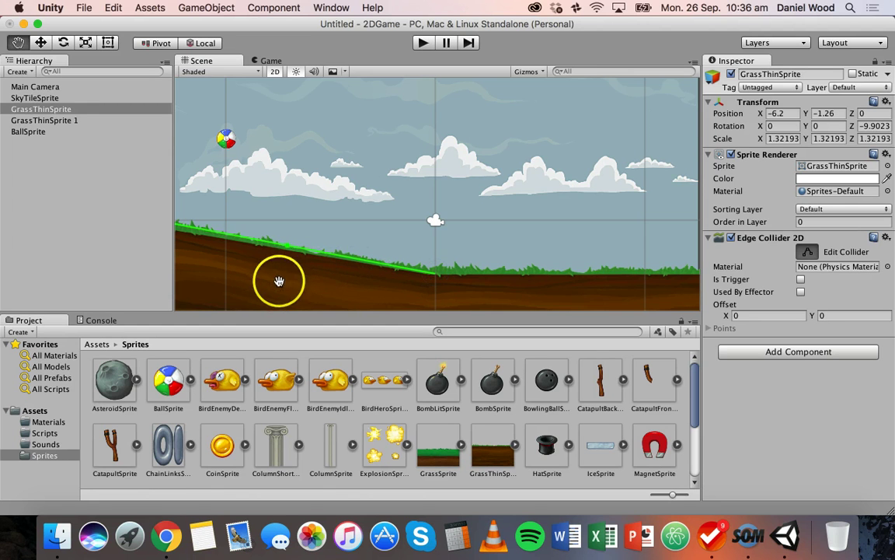
pyautogui.keyDown('alt'); pyautogui.moveTo(280, 279); pyautogui.dragTo(333, 283); pyautogui.keyUp('alt')
pyautogui.click(240, 237)
pyautogui.moveTo(240, 237); pyautogui.dragTo(222, 232)
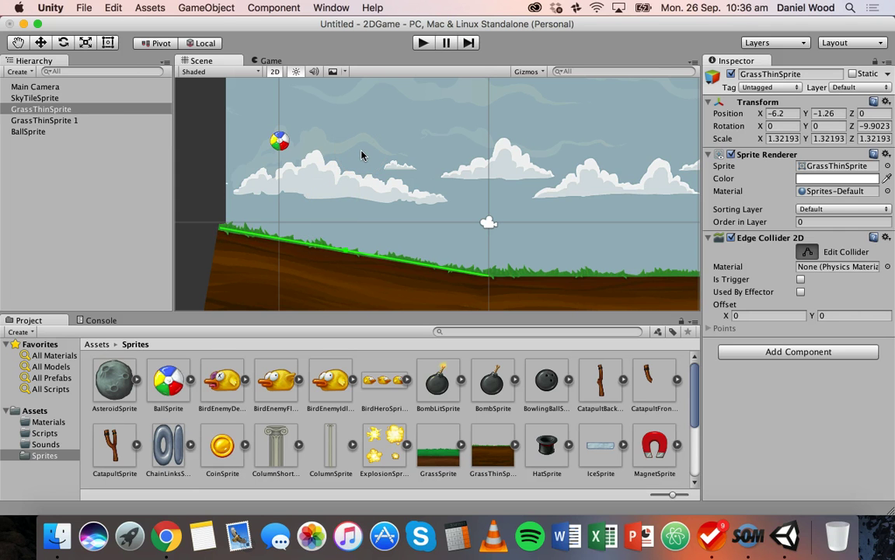
pyautogui.moveTo(552, 249); pyautogui.dragTo(532, 248, button='middle')
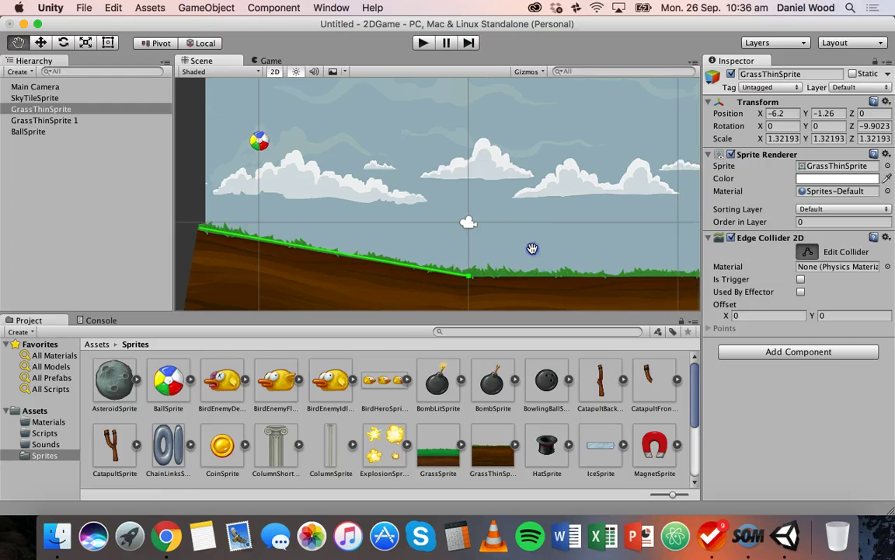
pyautogui.moveTo(584, 272); pyautogui.dragTo(562, 272, button='middle')
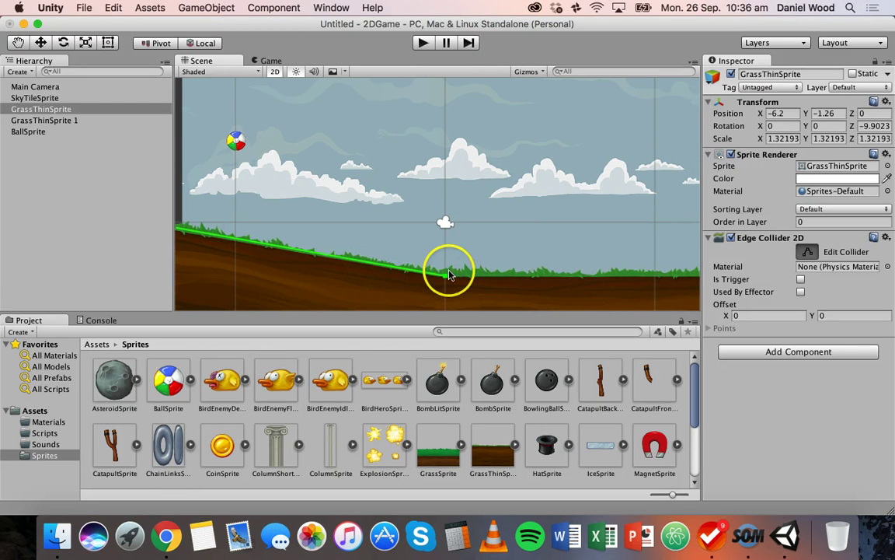
# Step: Add an Edge Collider 2D component to GrassThinSprite 1, the flat grass piece
pyautogui.click(563, 299)
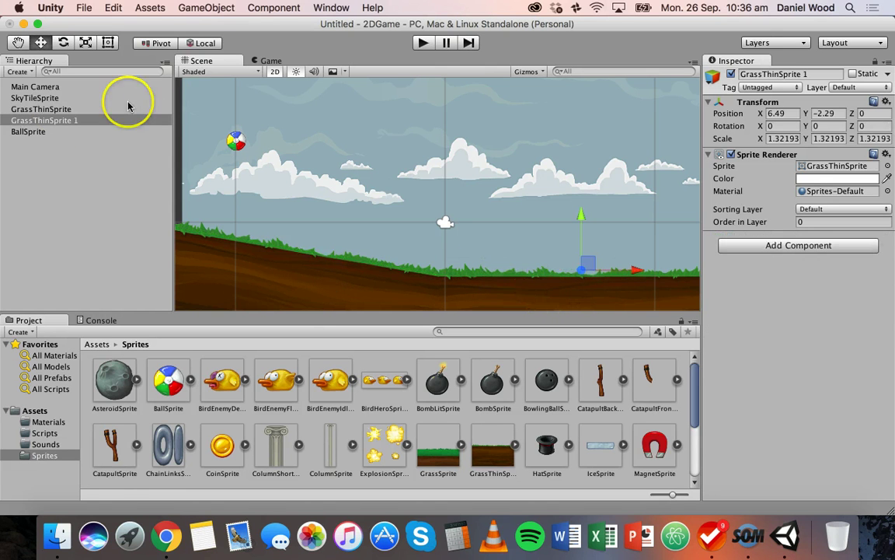
pyautogui.click(265, 255)
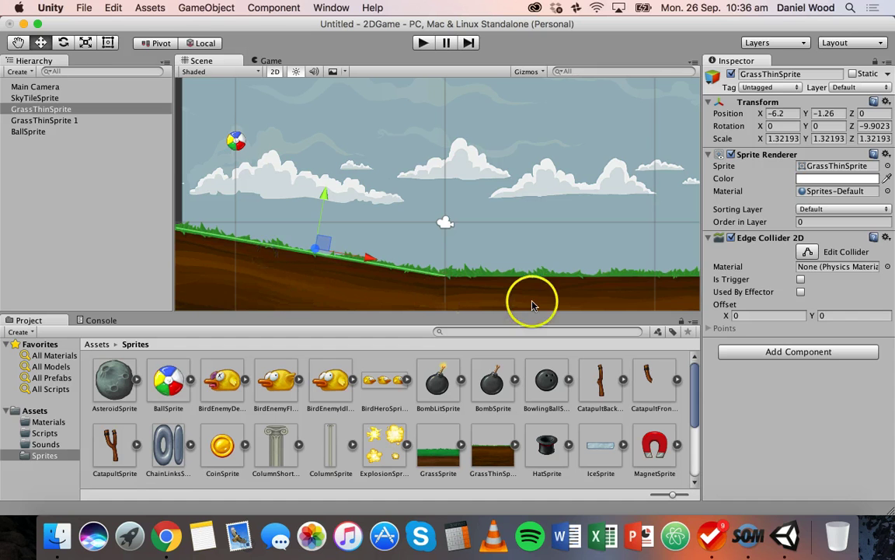
pyautogui.click(579, 297)
pyautogui.click(794, 243)
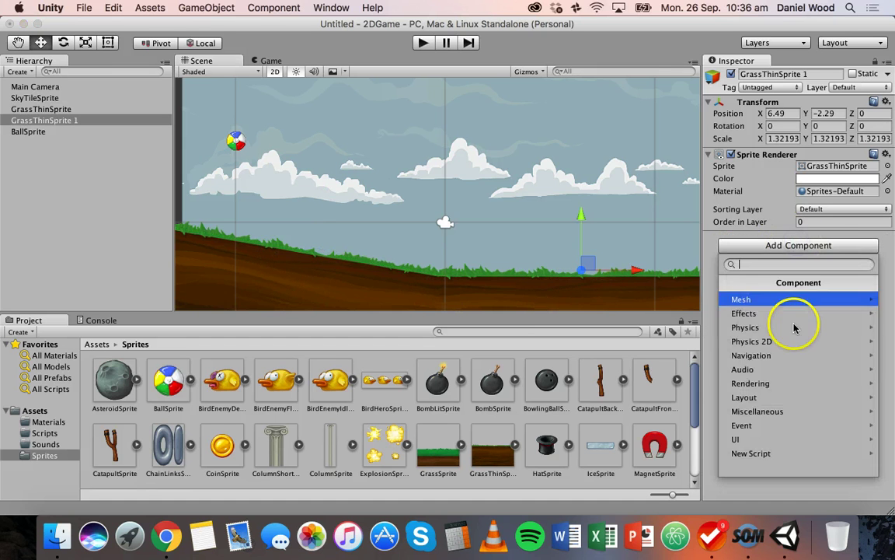
pyautogui.click(793, 343)
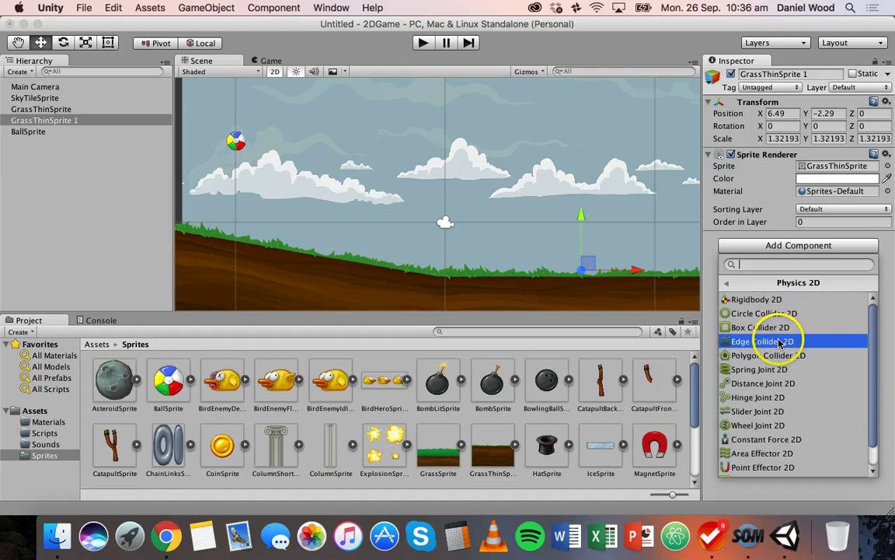
pyautogui.click(776, 342)
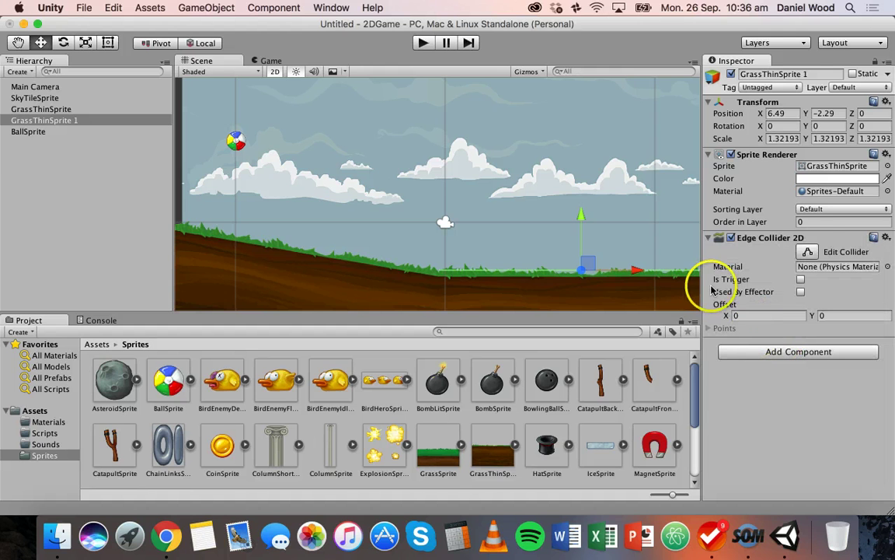
# Step: Edit the flat grass's edge collider so its ends meet the seam with the slope and the far corner of the ground
pyautogui.click(808, 253)
pyautogui.moveTo(582, 276); pyautogui.dragTo(441, 275)
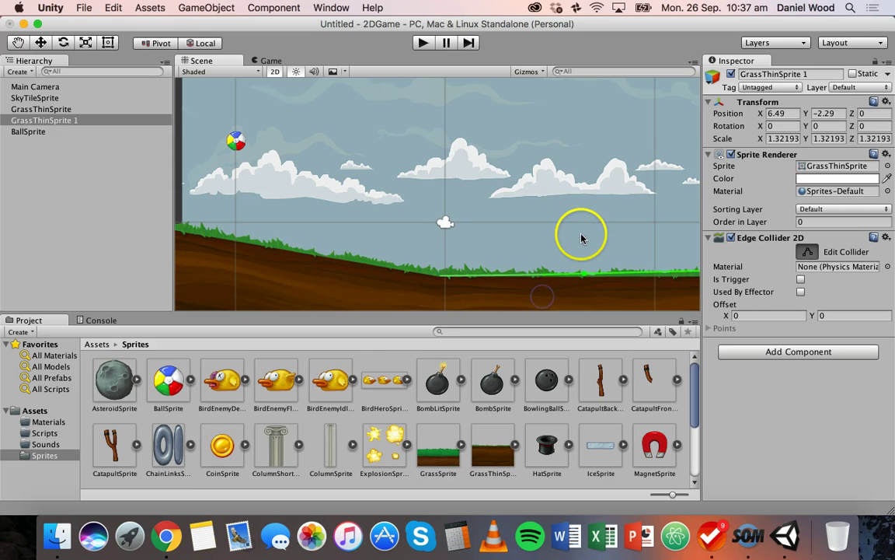
pyautogui.moveTo(602, 219); pyautogui.dragTo(506, 227)
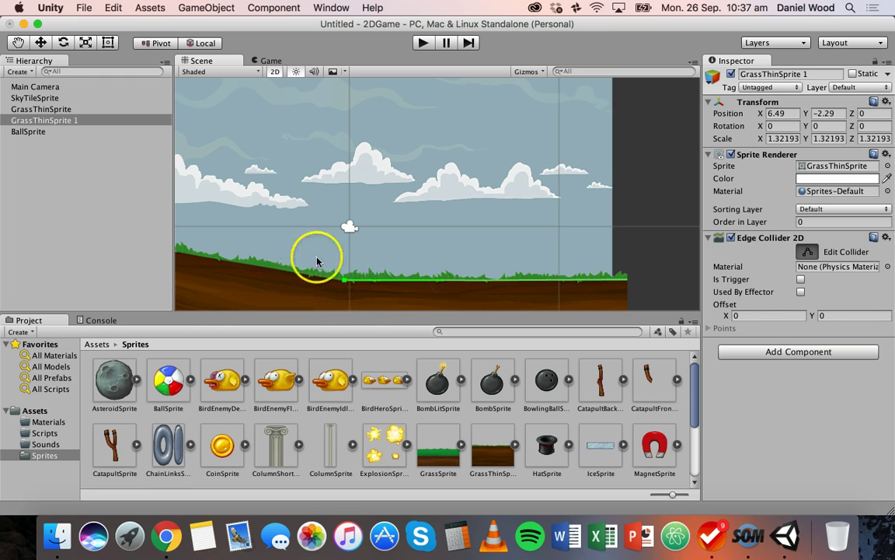
pyautogui.click(809, 252)
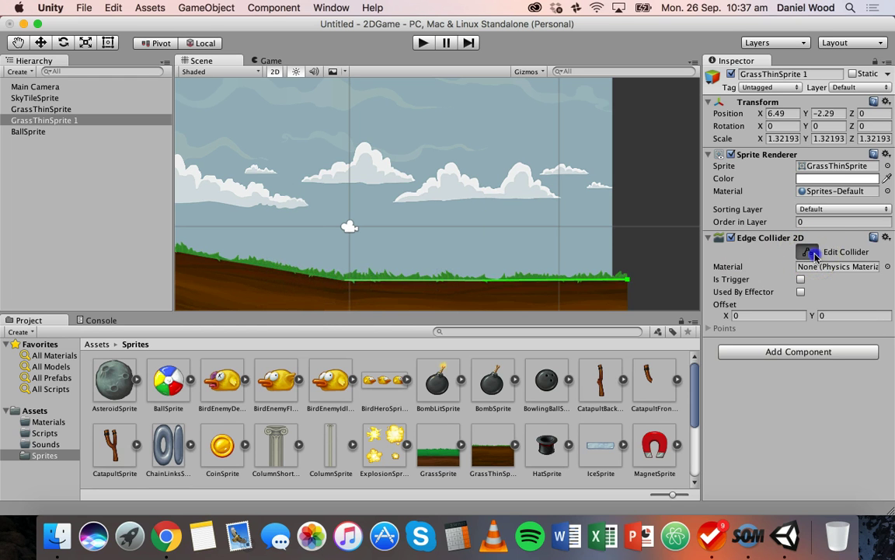
# Step: Inspect the edge colliders of the sloped and flat grass pieces in turn to check that they meet at the seam
pyautogui.click(243, 292)
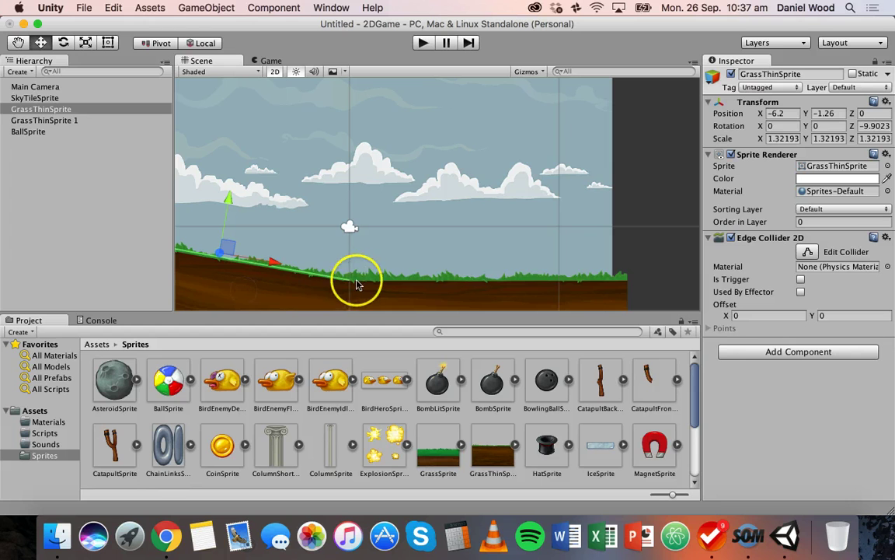
pyautogui.click(284, 286)
pyautogui.click(284, 286)
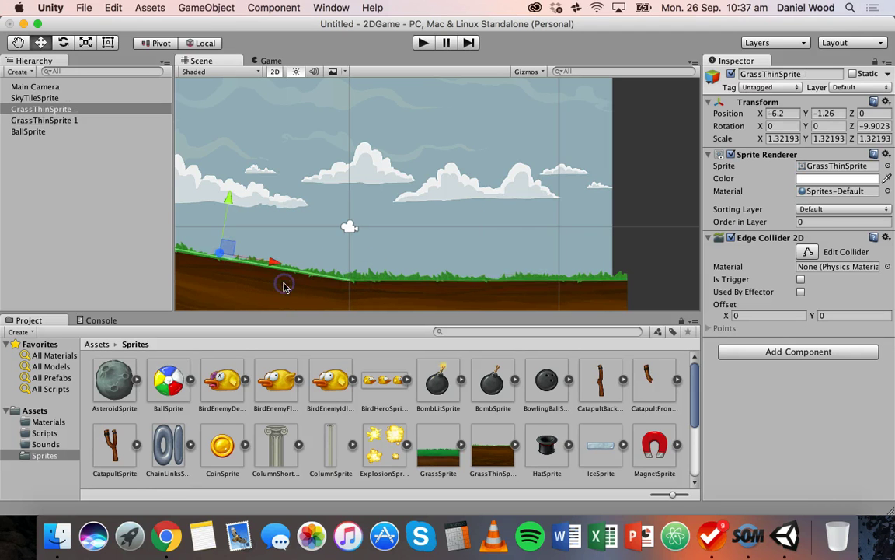
pyautogui.click(427, 294)
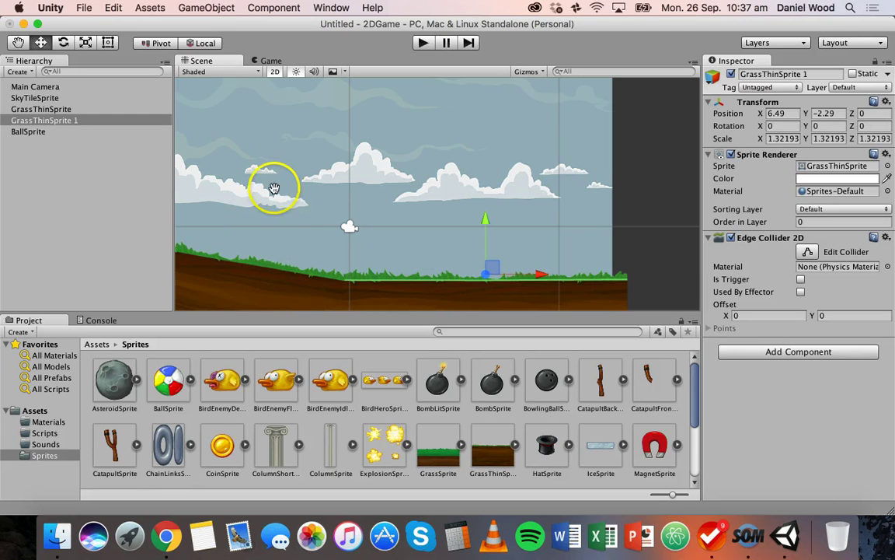
pyautogui.moveTo(273, 188); pyautogui.dragTo(370, 179, button='middle')
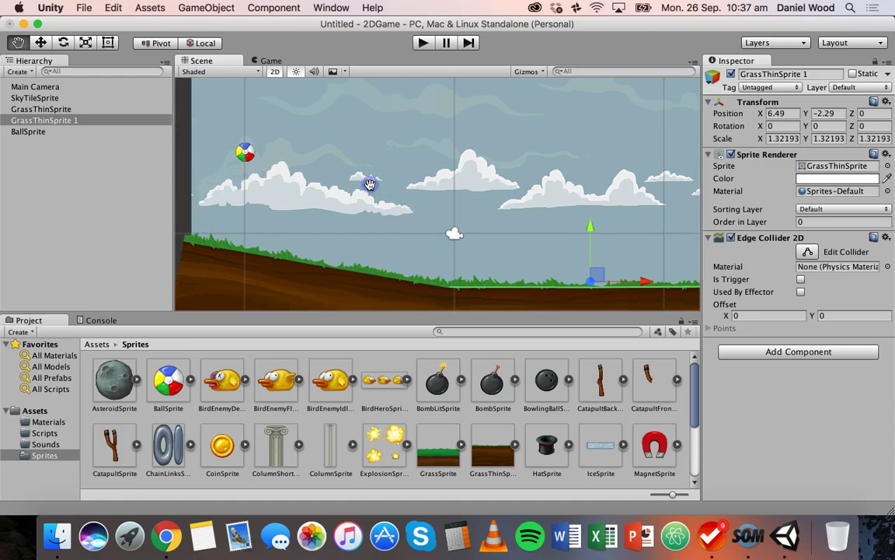
pyautogui.click(281, 268)
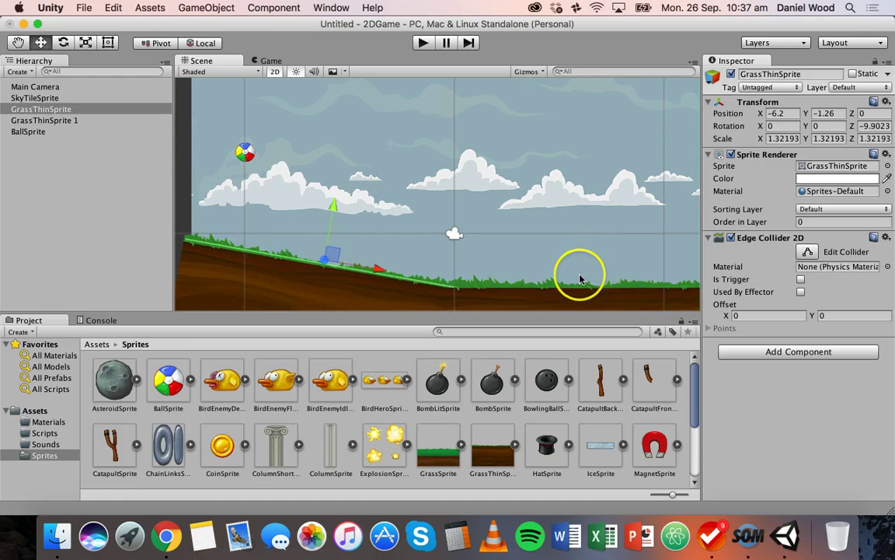
pyautogui.click(587, 298)
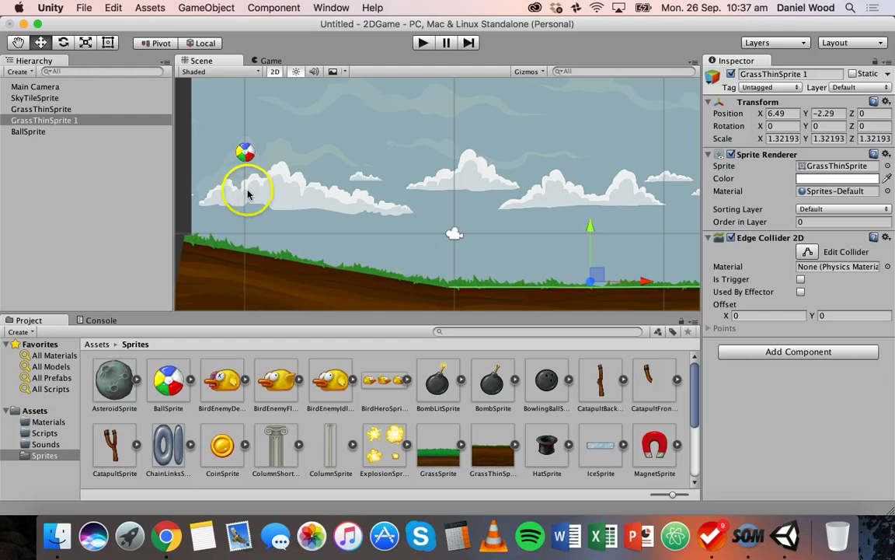
# Step: Play-test the scene with BallSprite selected to check how it interacts with the slope, and stop the game
pyautogui.click(241, 153)
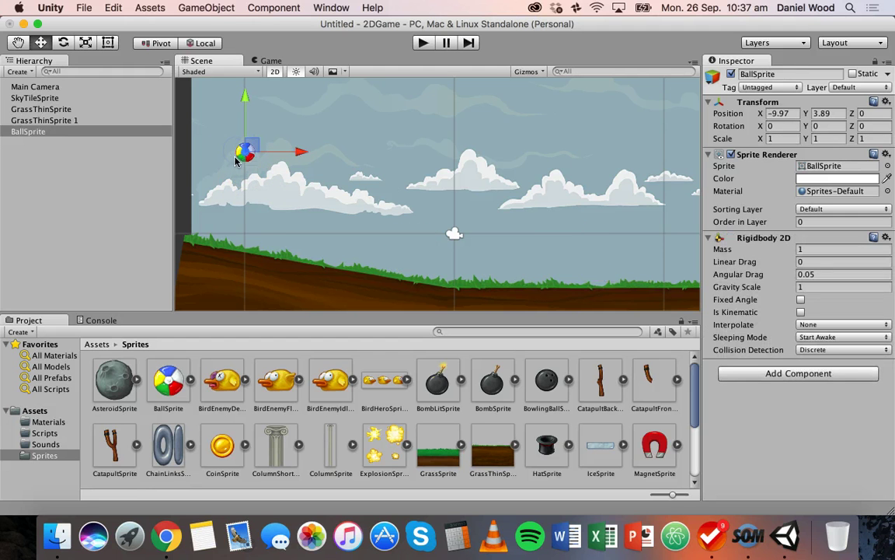
pyautogui.click(421, 43)
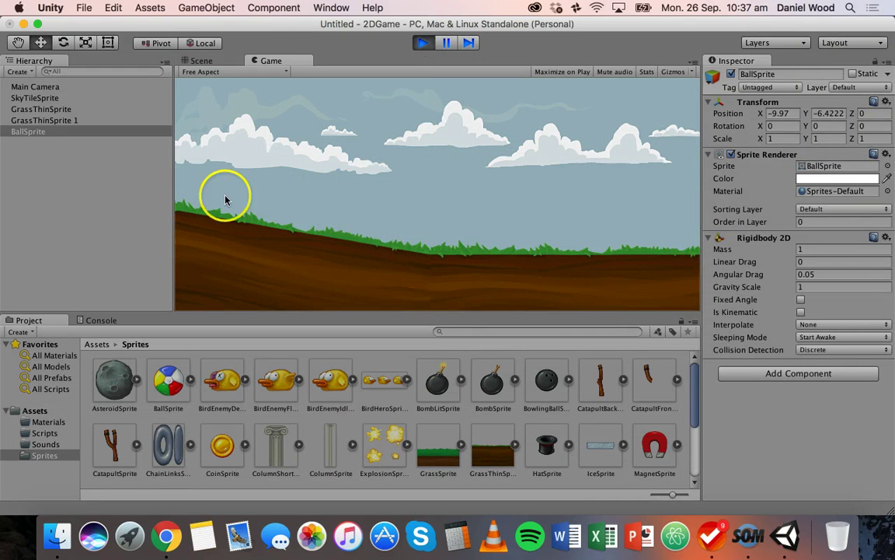
pyautogui.click(422, 45)
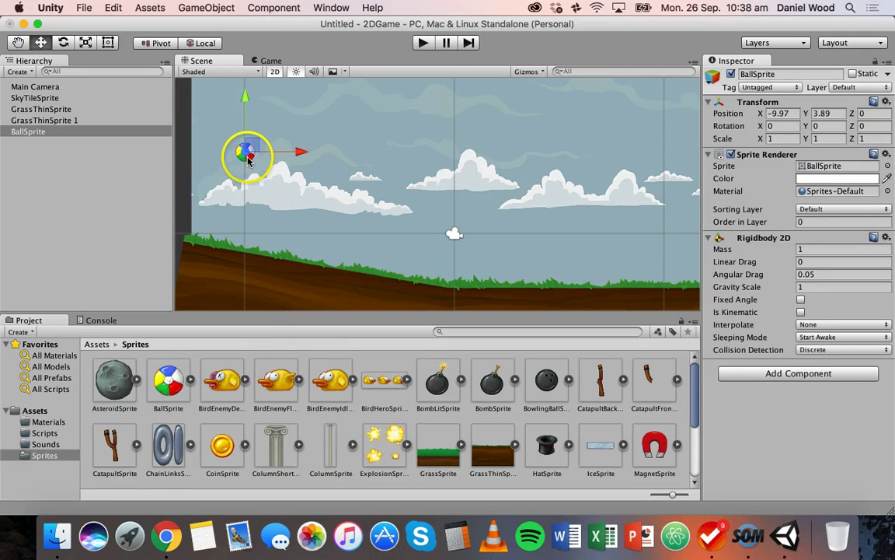
# Step: Add a Circle Collider 2D component to BallSprite
pyautogui.click(788, 374)
pyautogui.click(762, 231)
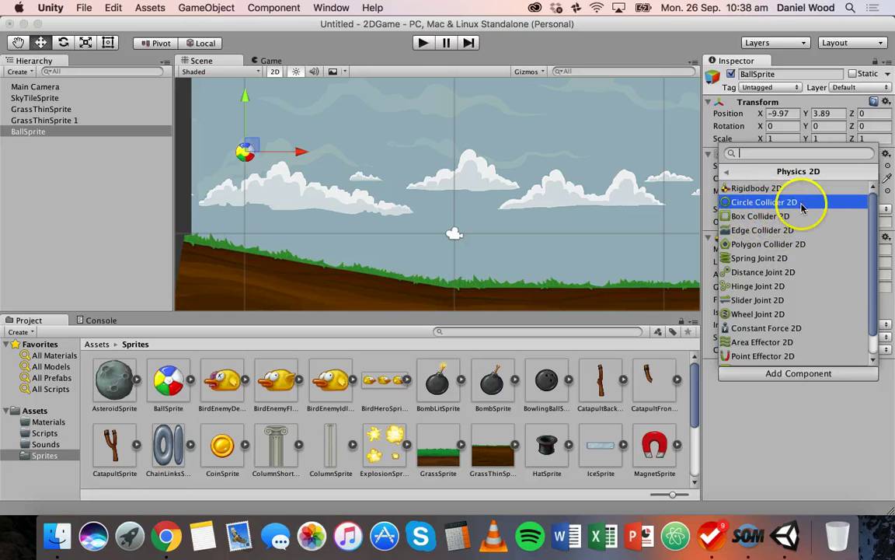
pyautogui.click(751, 204)
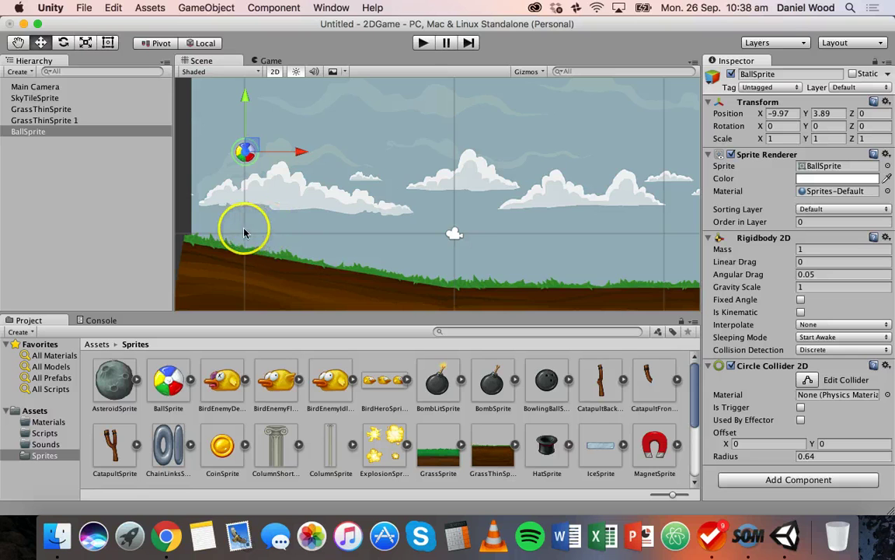
# Step: Shrink BallSprite's circle collider to fit the ball's outline, with a radius of about 0.47
pyautogui.moveTo(244, 234); pyautogui.dragTo(309, 255, button='middle')
pyautogui.scroll(8, 308, 255)
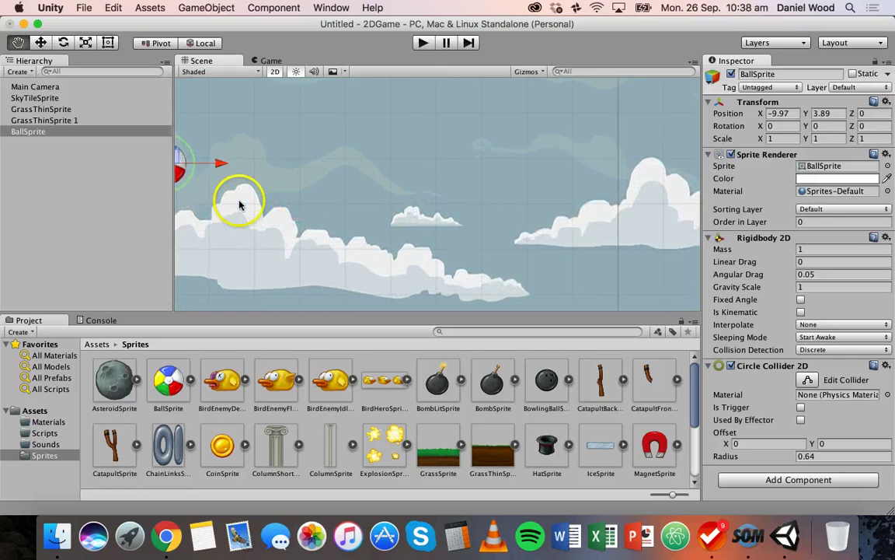
pyautogui.moveTo(281, 203); pyautogui.dragTo(440, 241, button='middle')
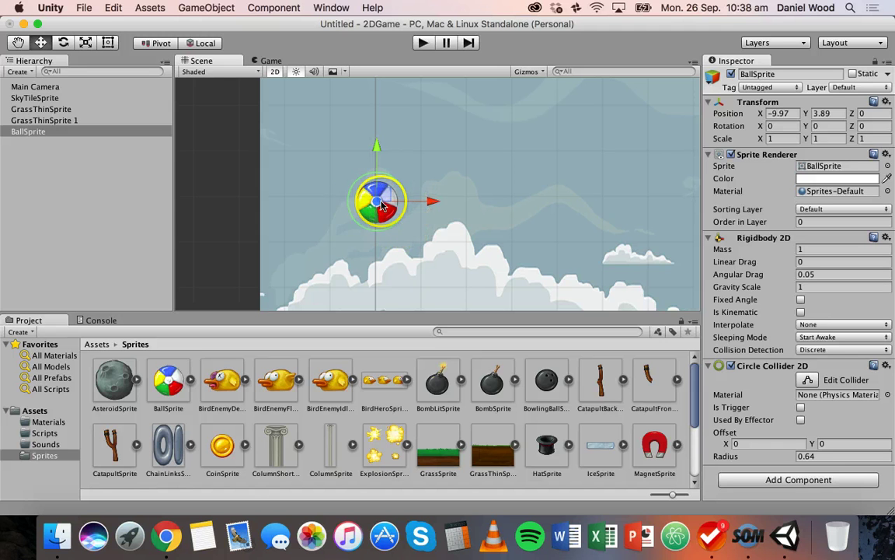
pyautogui.click(808, 380)
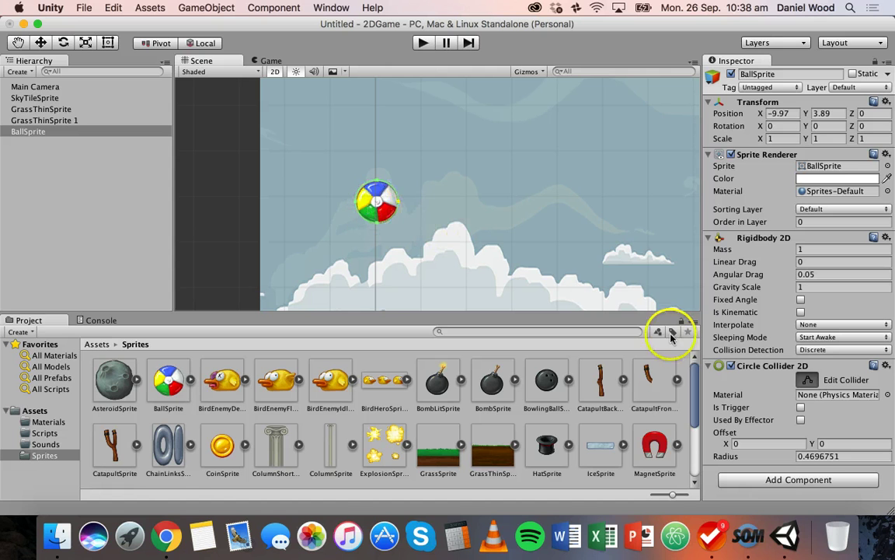
pyautogui.click(809, 379)
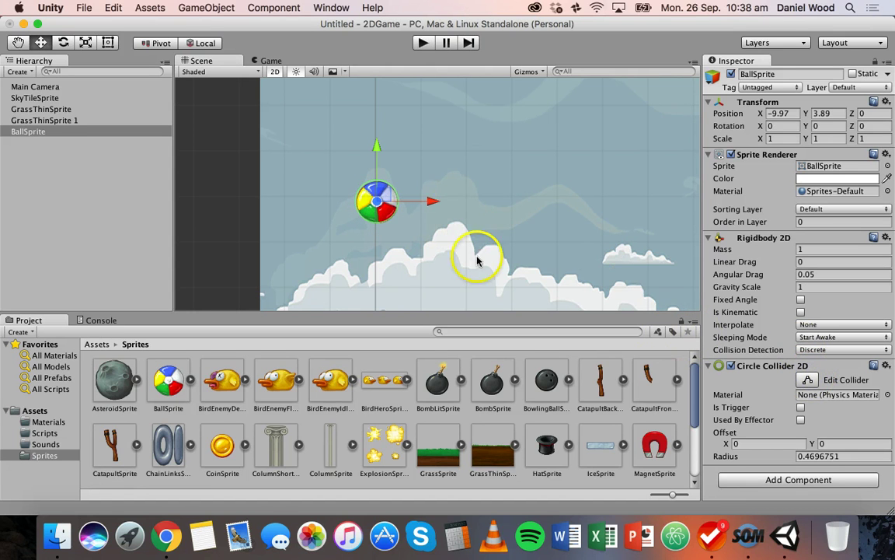
# Step: Run the game to test how the ball moves on the slope with its circle collider, and stop it
pyautogui.press('q')
pyautogui.moveTo(453, 298); pyautogui.dragTo(386, 286)
pyautogui.scroll(-3, 384, 280)
pyautogui.scroll(-3, 410, 192)
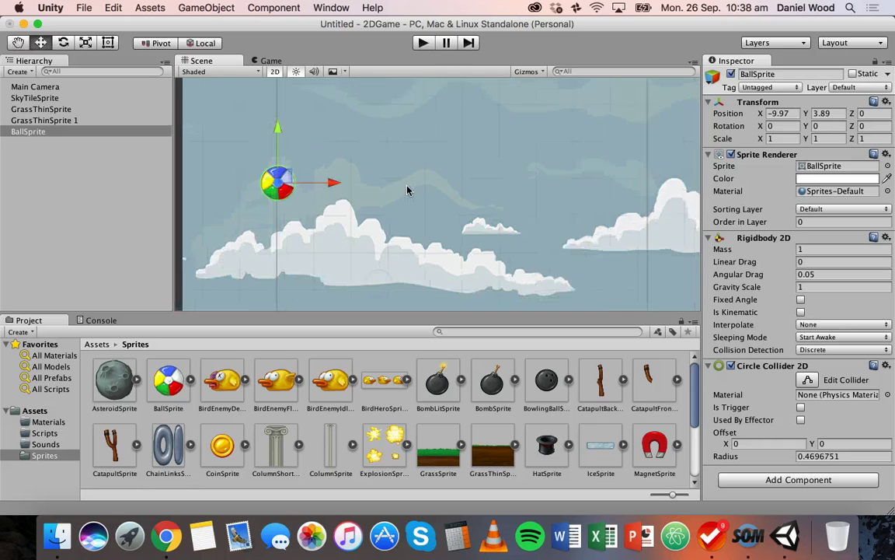
pyautogui.scroll(2, 423, 202)
pyautogui.moveTo(424, 202); pyautogui.dragTo(385, 175)
pyautogui.scroll(-2, 382, 174)
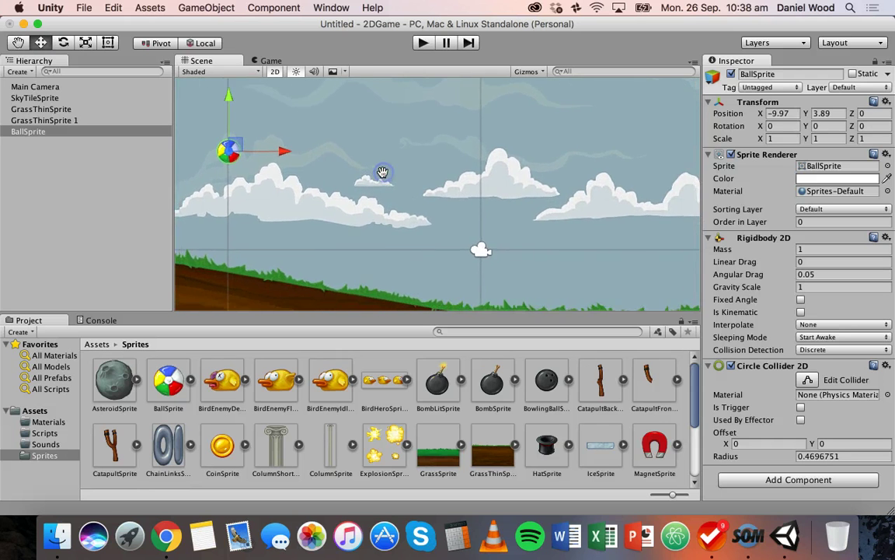
pyautogui.moveTo(489, 193); pyautogui.dragTo(459, 195)
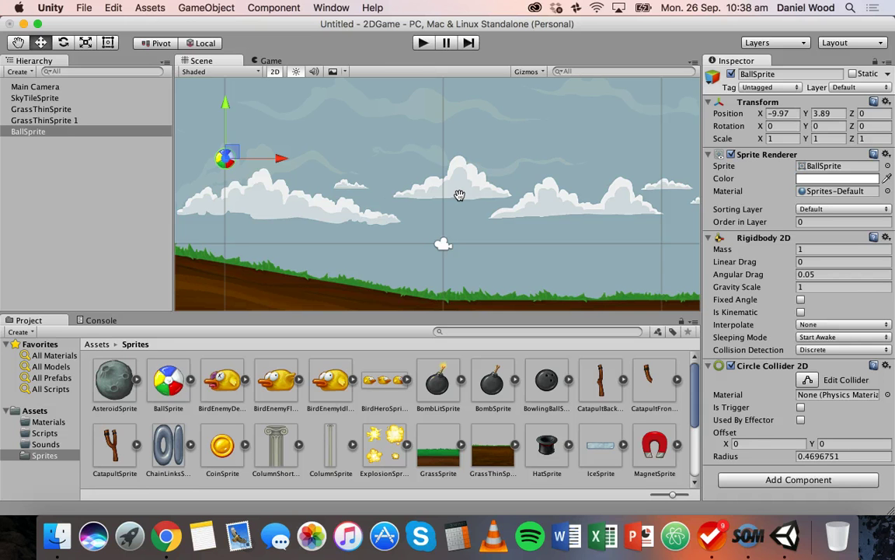
pyautogui.click(422, 43)
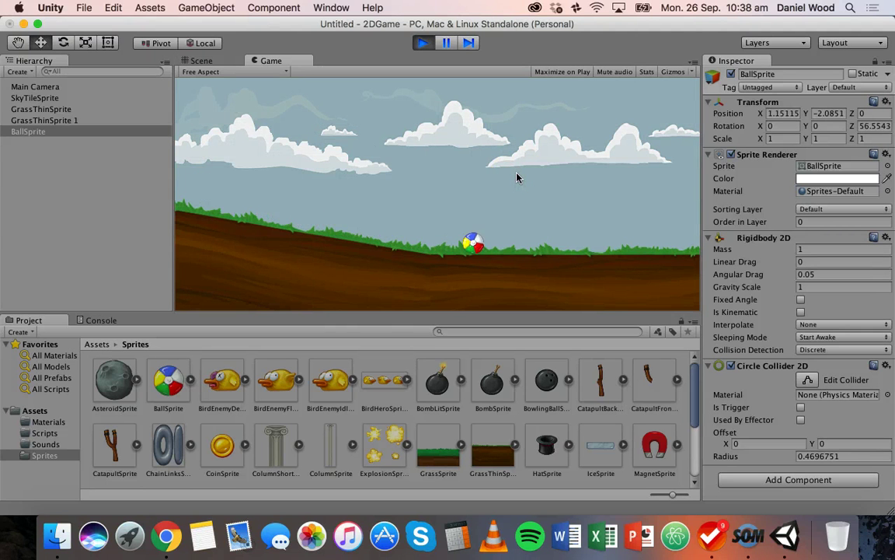
pyautogui.click(514, 170)
pyautogui.click(424, 44)
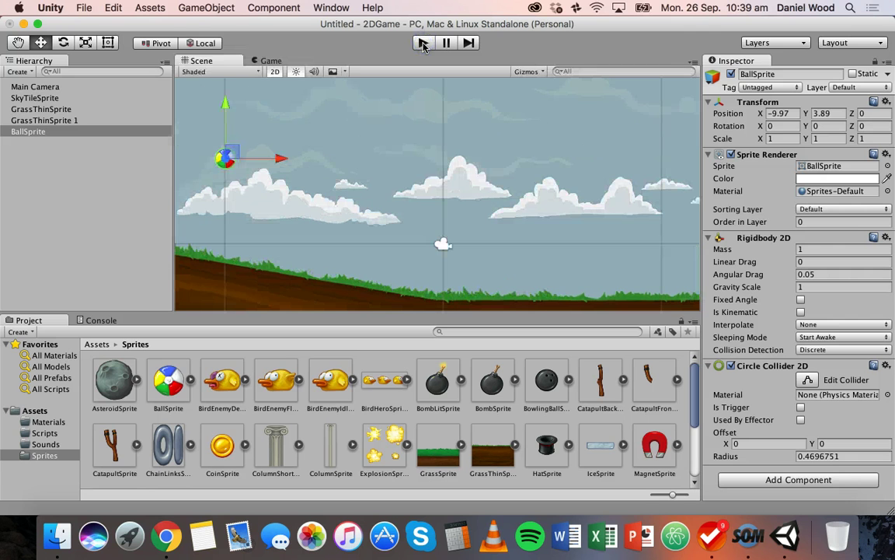
# Step: Replay the game to watch the ball's path from the slope onto the flat grass, and exit play mode
pyautogui.click(424, 45)
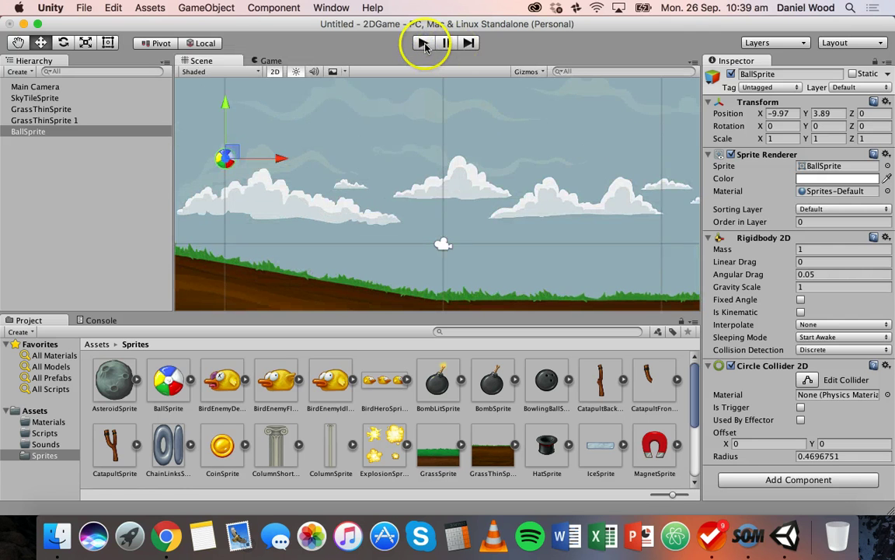
pyautogui.click(252, 157)
pyautogui.click(393, 110)
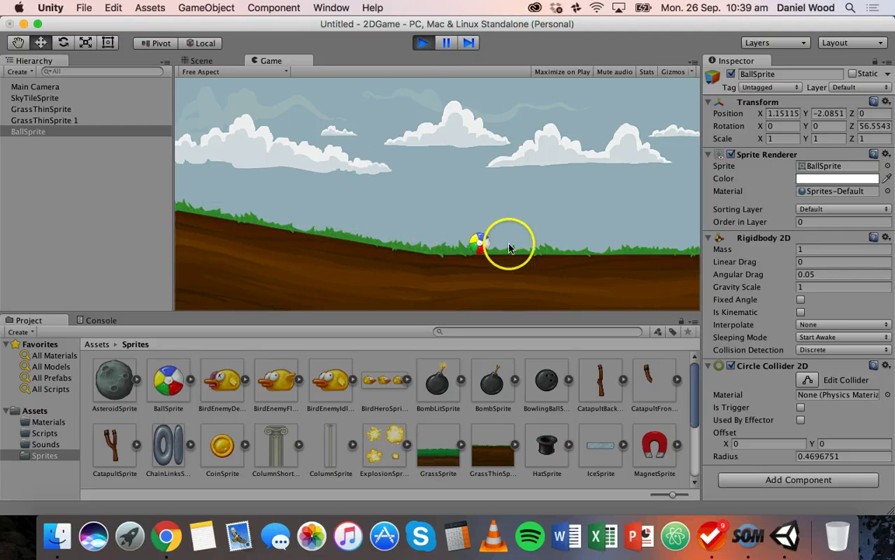
pyautogui.click(424, 44)
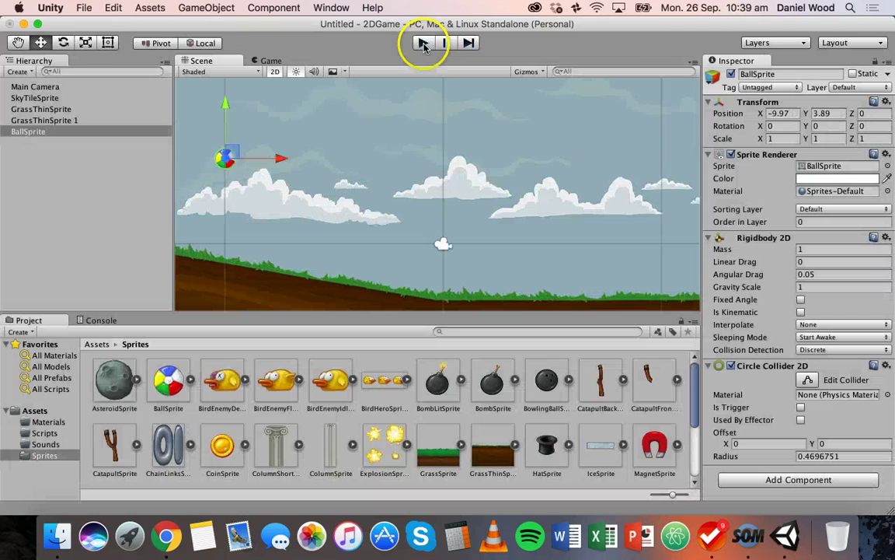